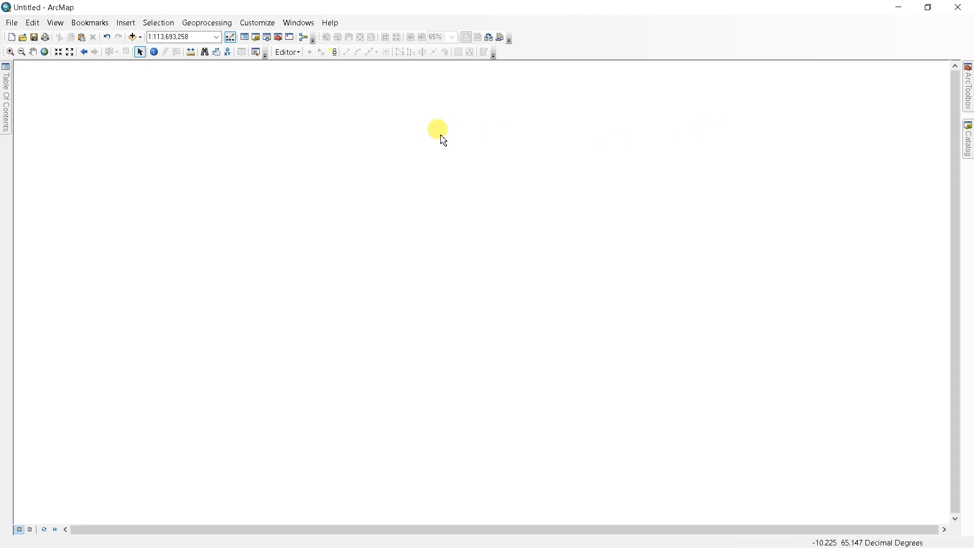
- Show the Catalog window beside the empty untitled map
{"action": "left_click", "coordinate": [968, 140]}
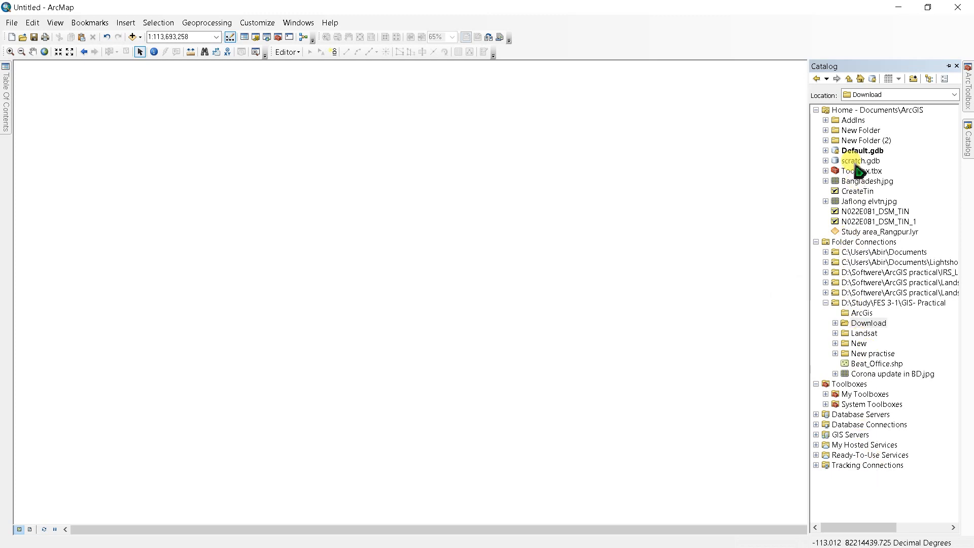
- Start a new shapefile named Point inside the ArcGis folder
{"action": "left_click", "coordinate": [256, 37]}
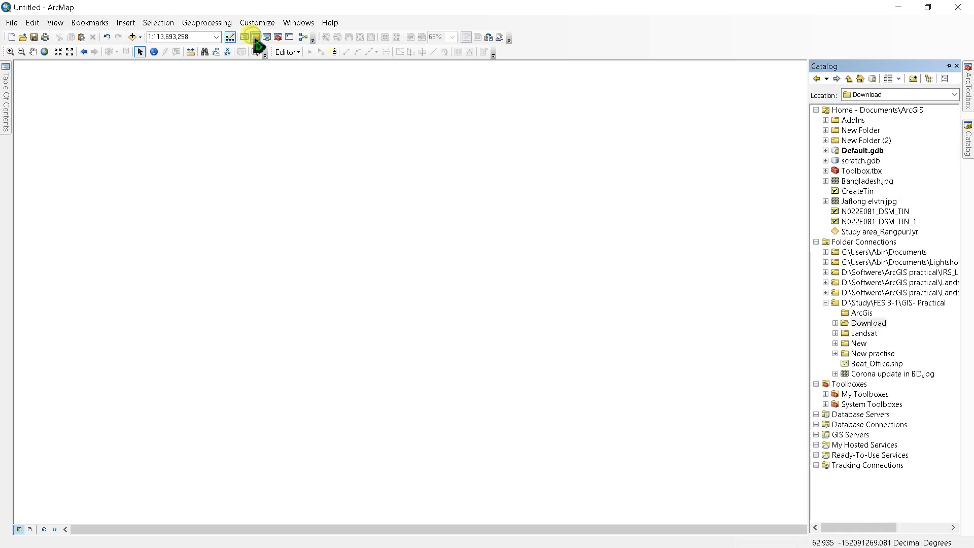
{"action": "right_click", "coordinate": [862, 314]}
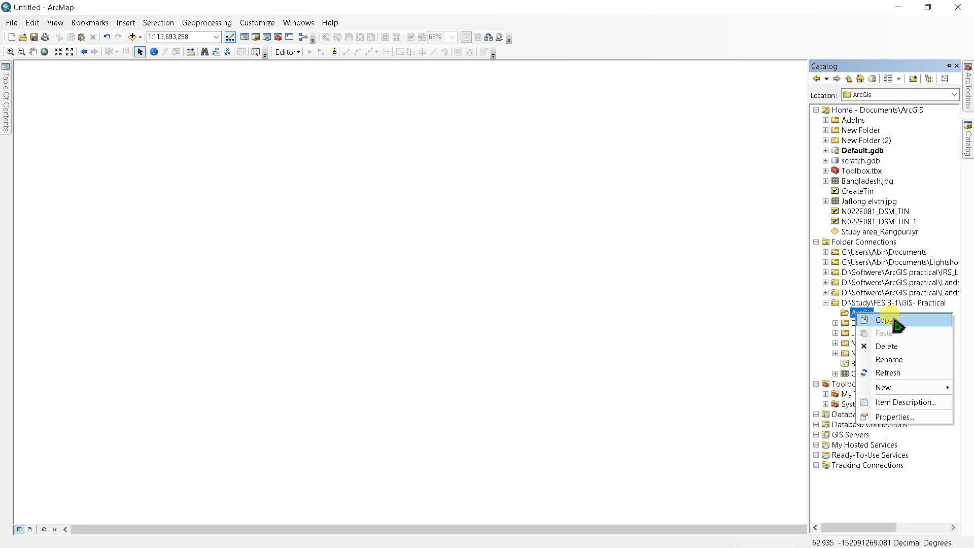
{"action": "mouse_move", "coordinate": [885, 387]}
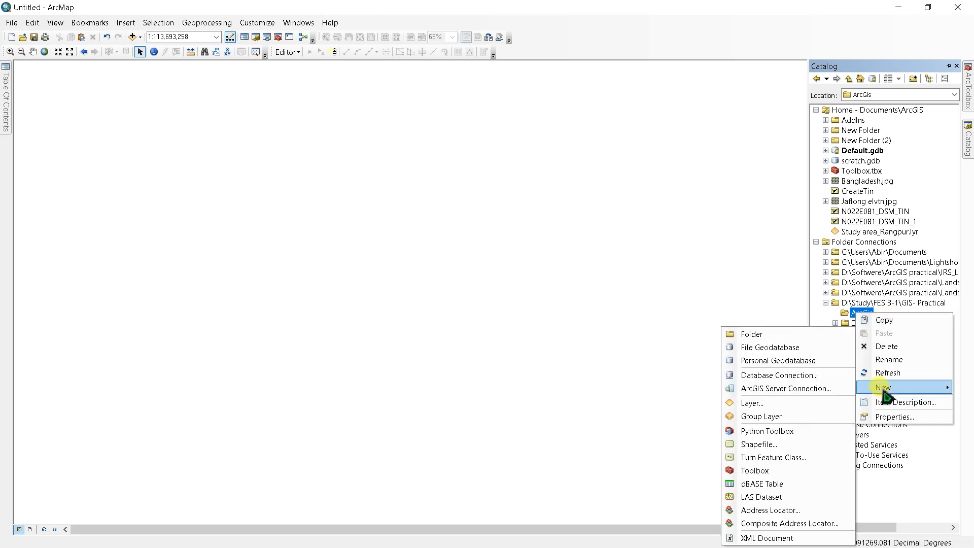
{"action": "left_click", "coordinate": [759, 444]}
{"action": "type", "text": "Point"}
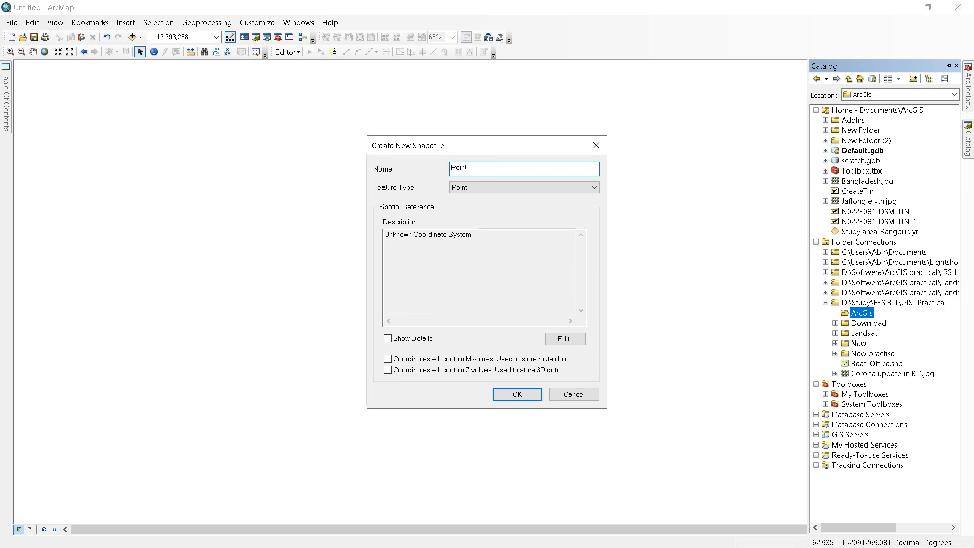
- Assign WGS 1984 UTM Zone 24N from Favorites as the Point shapefile's coordinate system
{"action": "left_click", "coordinate": [564, 338]}
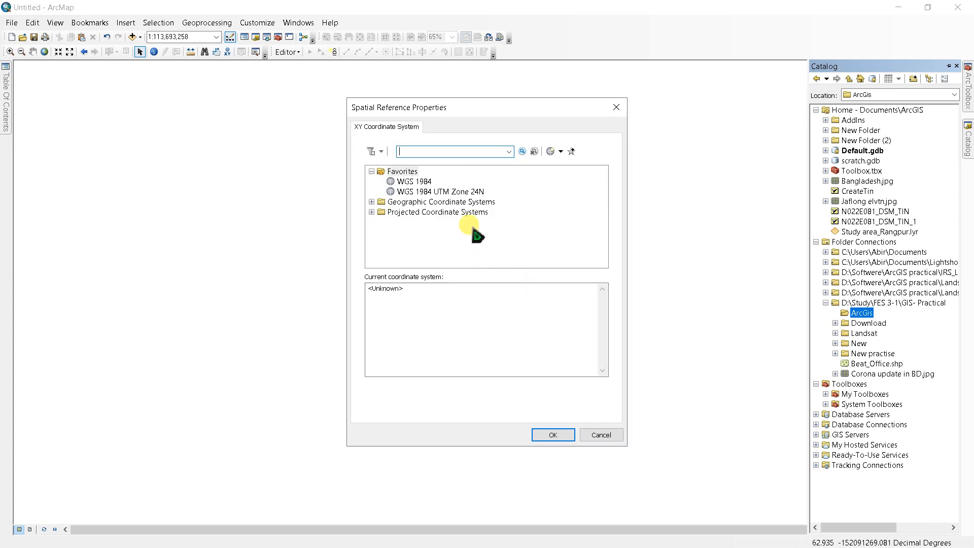
{"action": "left_click", "coordinate": [449, 192]}
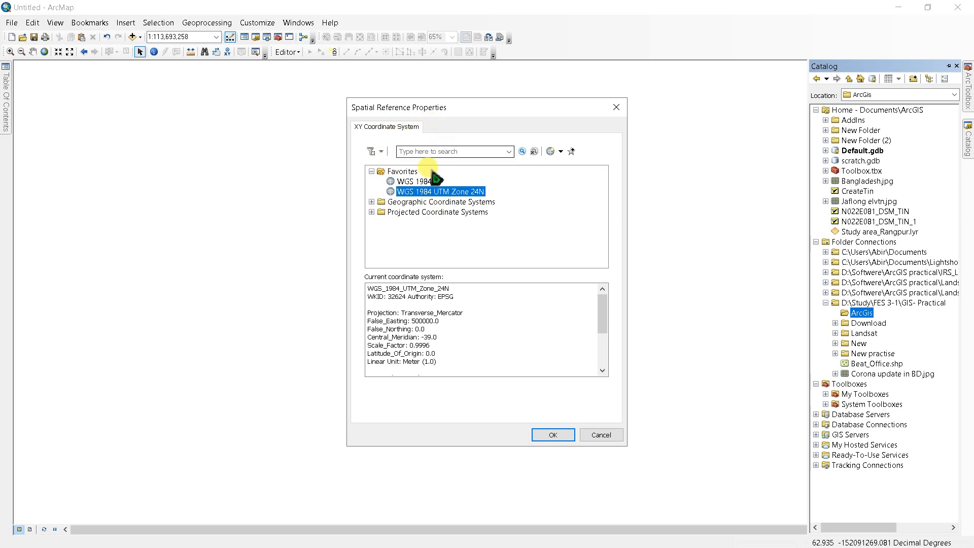
{"action": "left_click", "coordinate": [554, 437]}
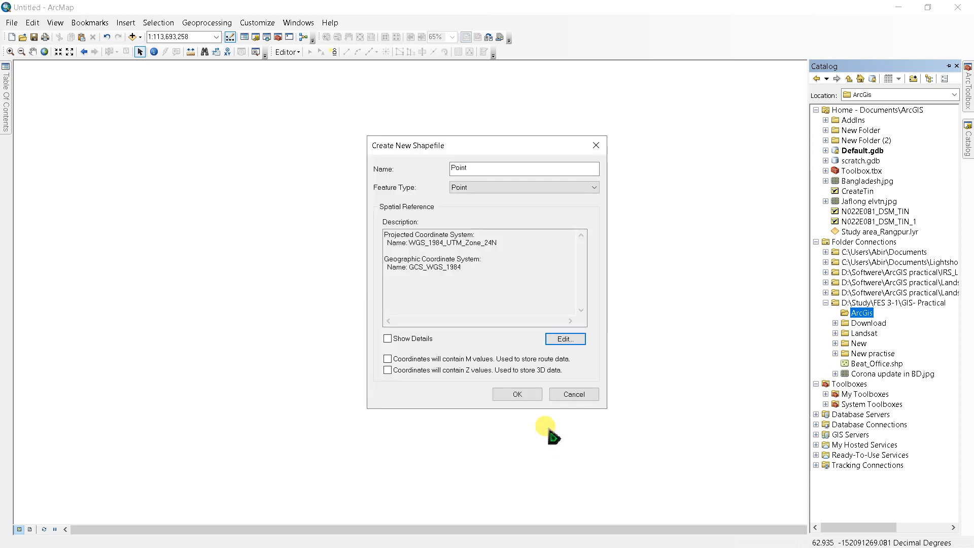
- Create Point.shp, then start a polyline shapefile named Line in the ArcGis folder
{"action": "left_click", "coordinate": [525, 401]}
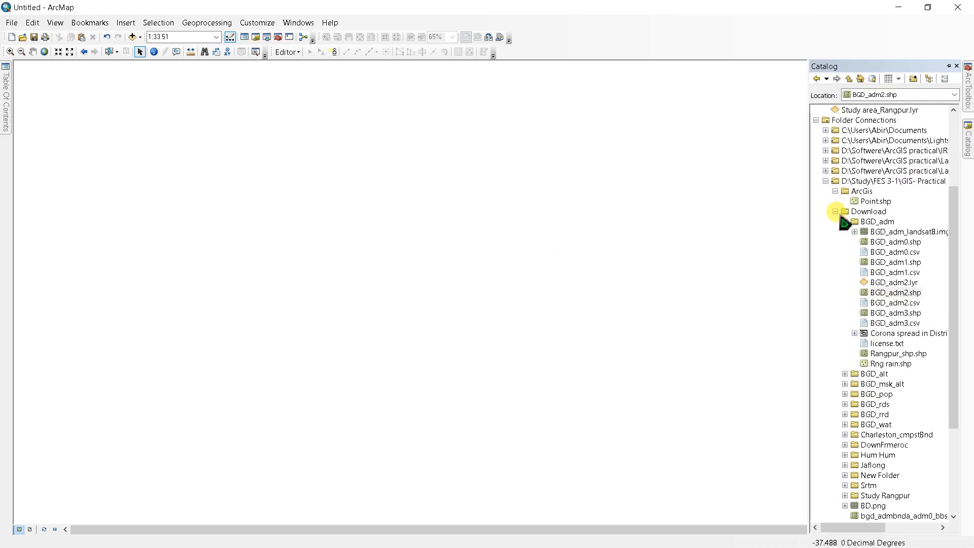
{"action": "left_click", "coordinate": [845, 212]}
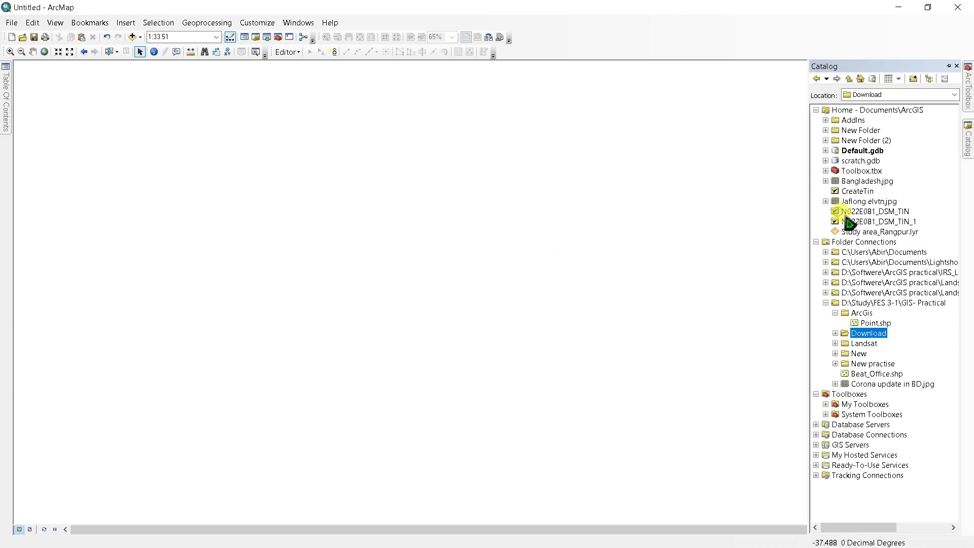
{"action": "right_click", "coordinate": [862, 313]}
{"action": "mouse_move", "coordinate": [885, 384]}
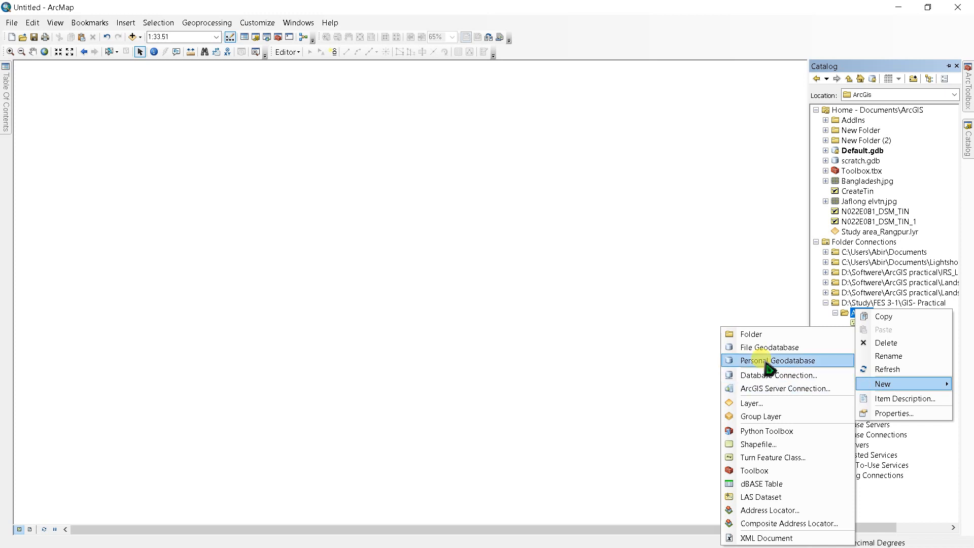
{"action": "left_click", "coordinate": [757, 447]}
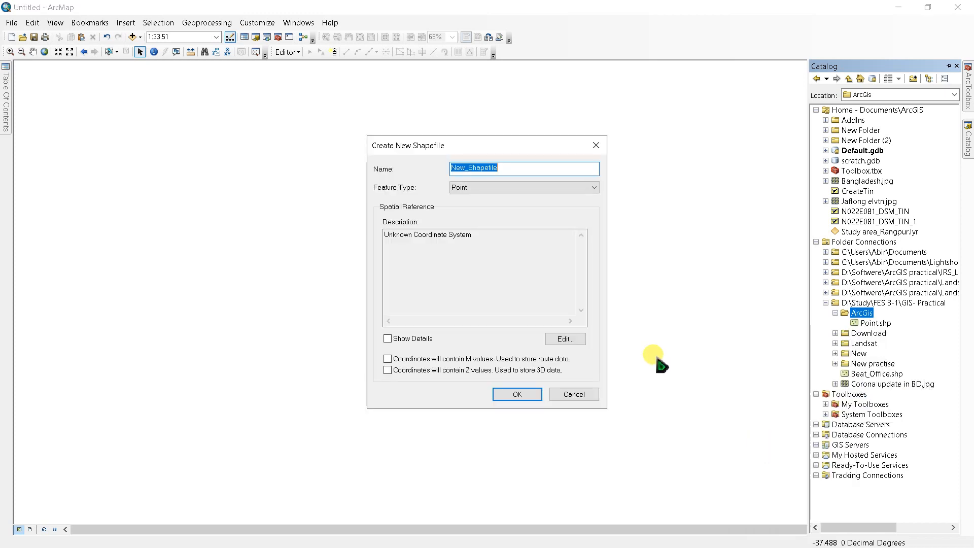
{"action": "type", "text": "Line"}
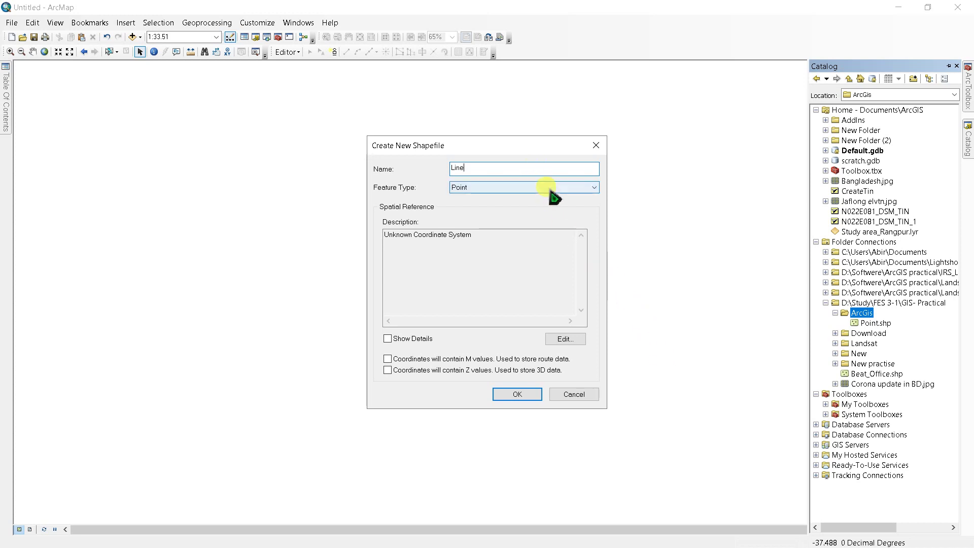
{"action": "left_click", "coordinate": [548, 187]}
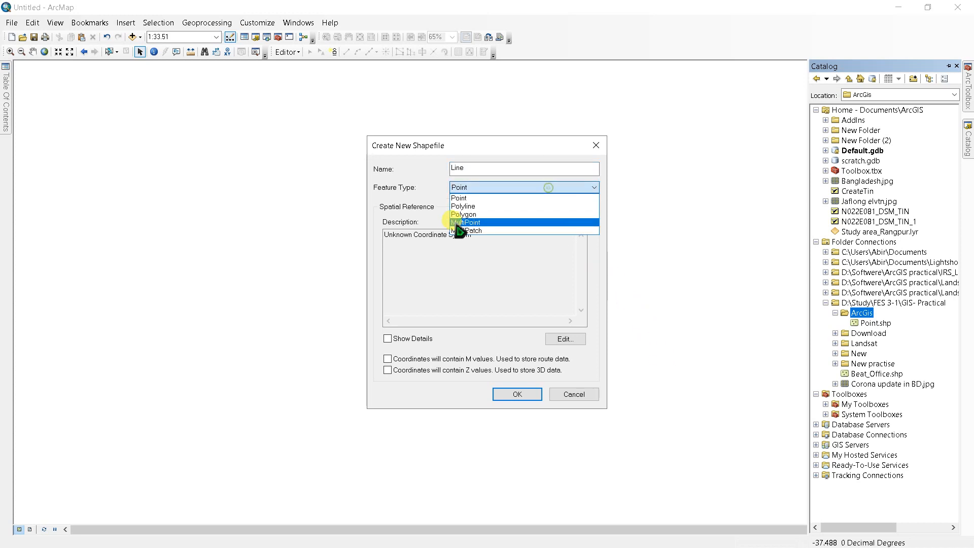
{"action": "left_click", "coordinate": [468, 207]}
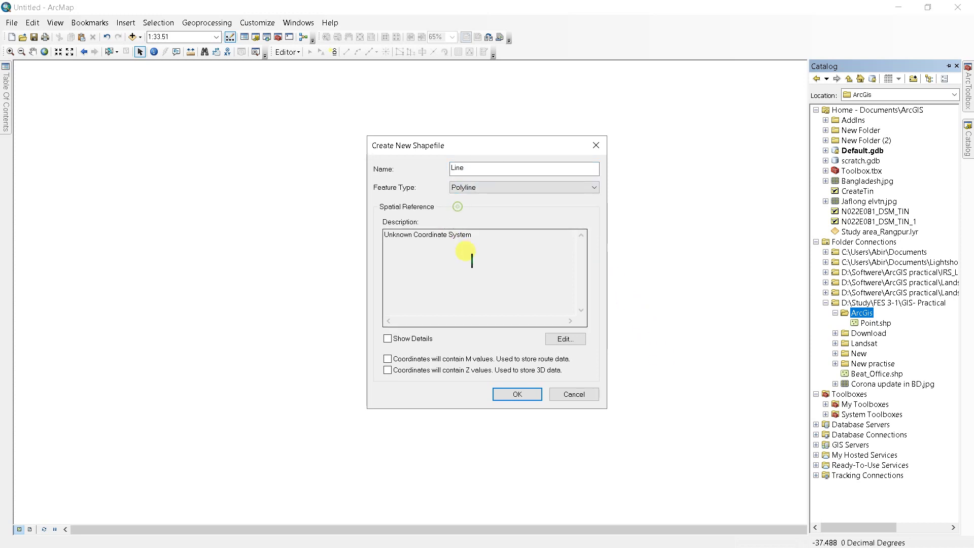
- Browse Projected > UTM > WGS 1984 > Northern Hemisphere and pick Complex UTM Zone 25N
{"action": "left_click", "coordinate": [563, 339]}
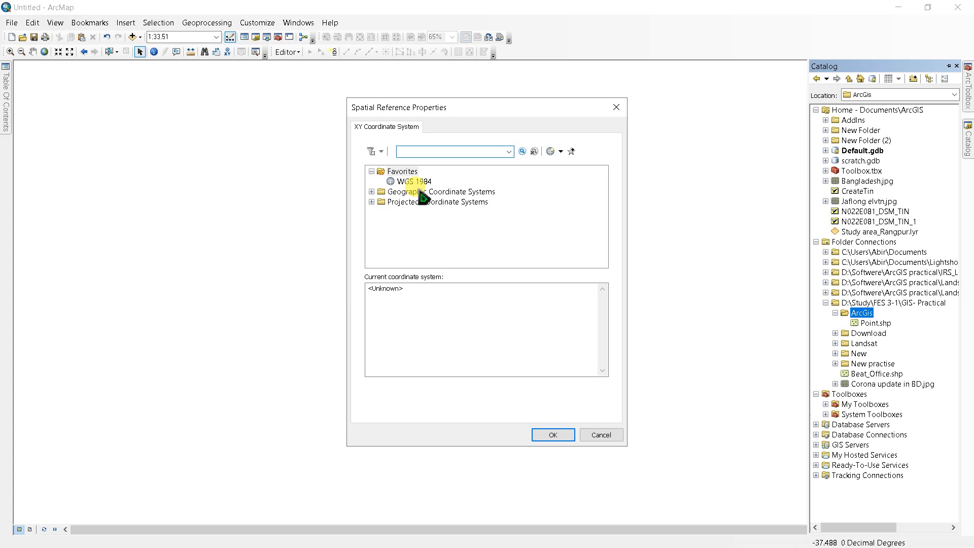
{"action": "left_click", "coordinate": [371, 202]}
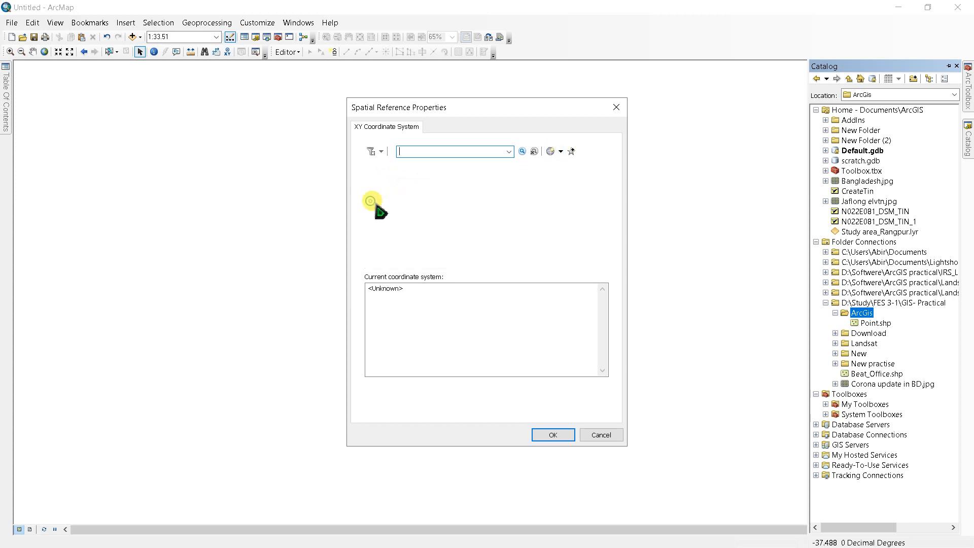
{"action": "scroll", "coordinate": [411, 220], "scroll_direction": "down", "scroll_amount": 5}
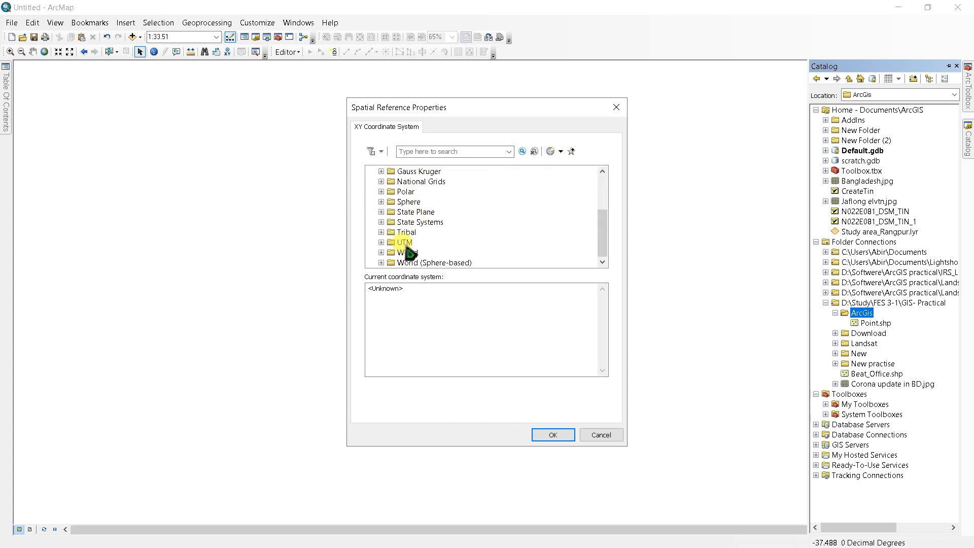
{"action": "left_click", "coordinate": [380, 242]}
{"action": "scroll", "coordinate": [441, 229], "scroll_direction": "down", "scroll_amount": 3}
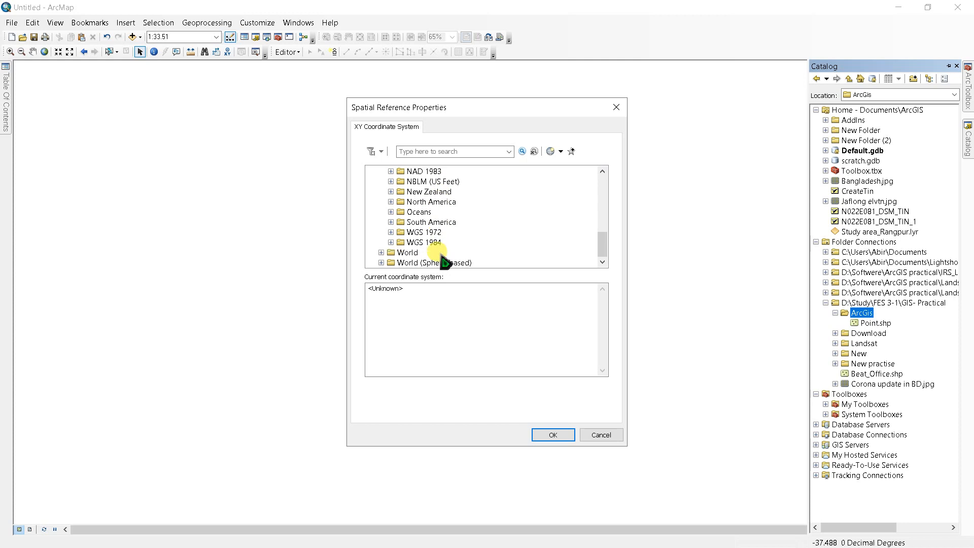
{"action": "double_click", "coordinate": [424, 263]}
{"action": "double_click", "coordinate": [453, 253]}
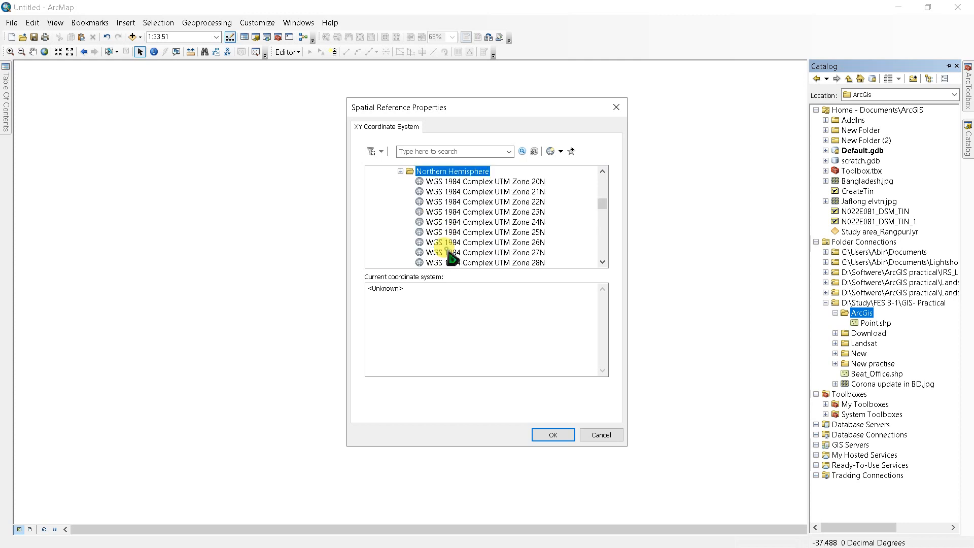
{"action": "scroll", "coordinate": [472, 222], "scroll_direction": "down", "scroll_amount": 4}
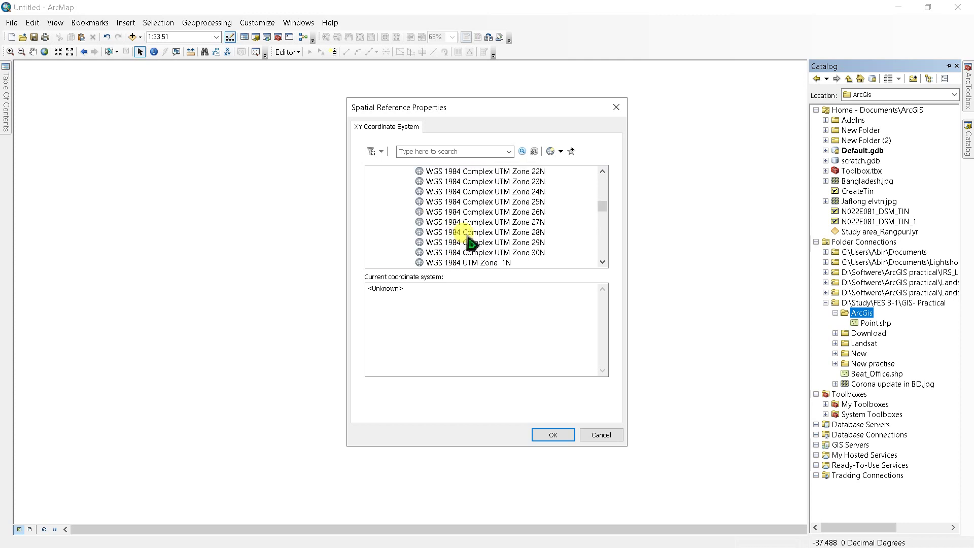
{"action": "left_click", "coordinate": [495, 202]}
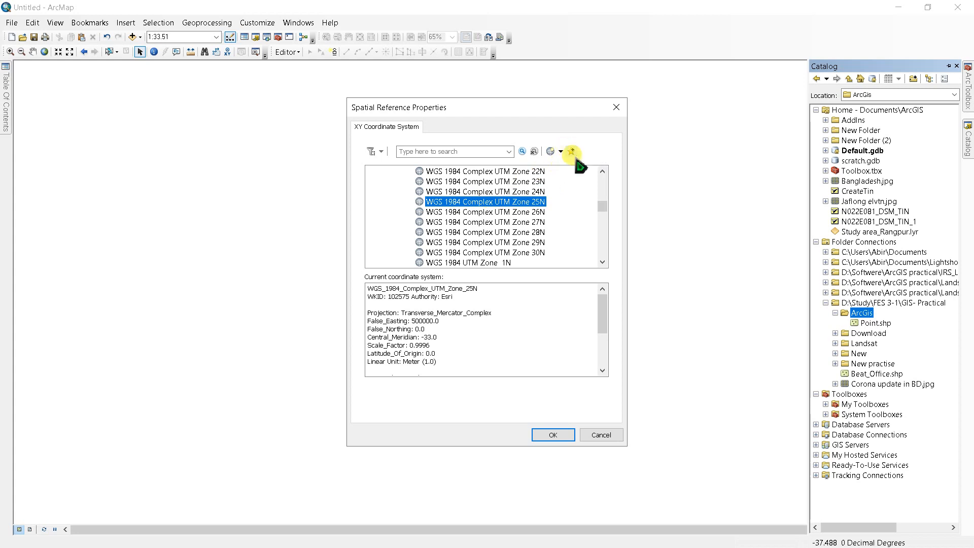
- Add WGS 1984 Complex UTM Zone 25N to Favorites and confirm it for the Line shapefile
{"action": "left_click", "coordinate": [572, 152]}
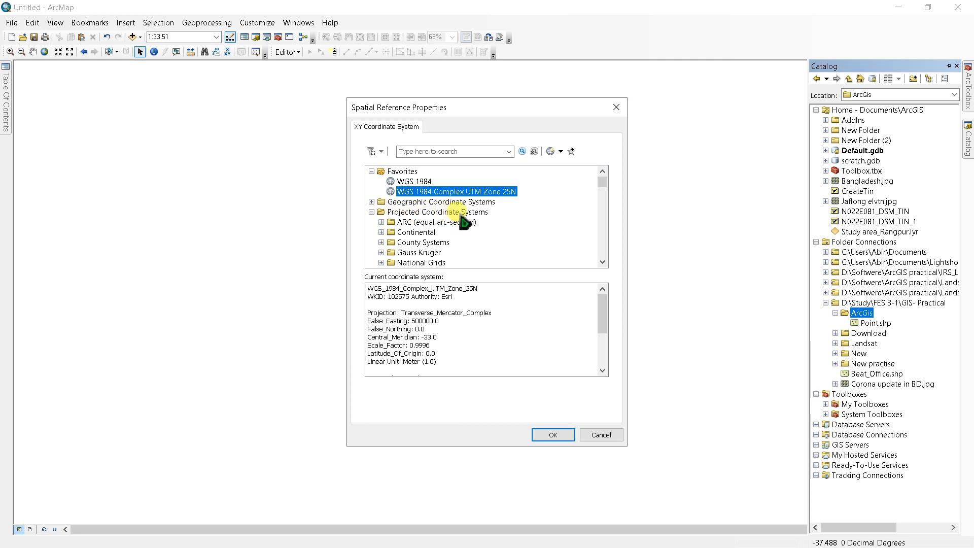
{"action": "left_click", "coordinate": [379, 212]}
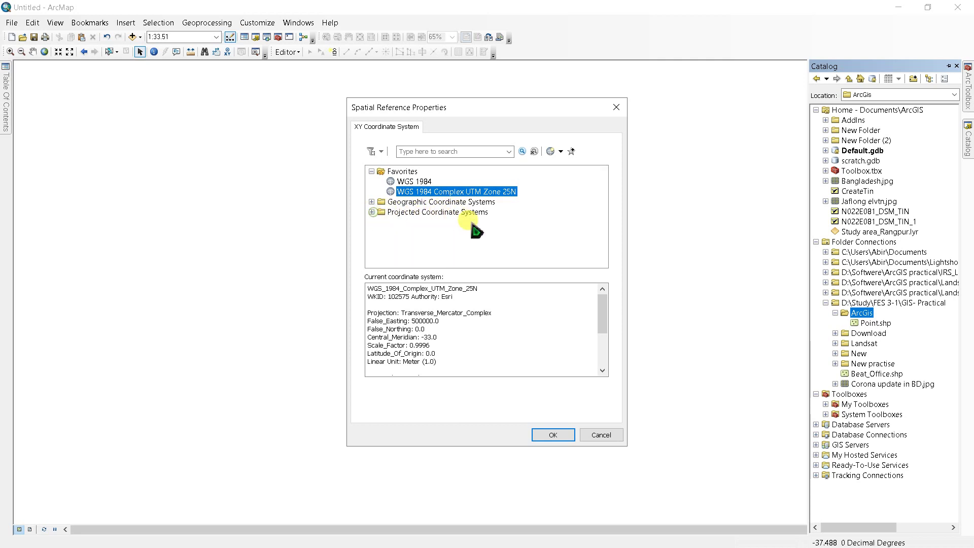
{"action": "left_click", "coordinate": [553, 435]}
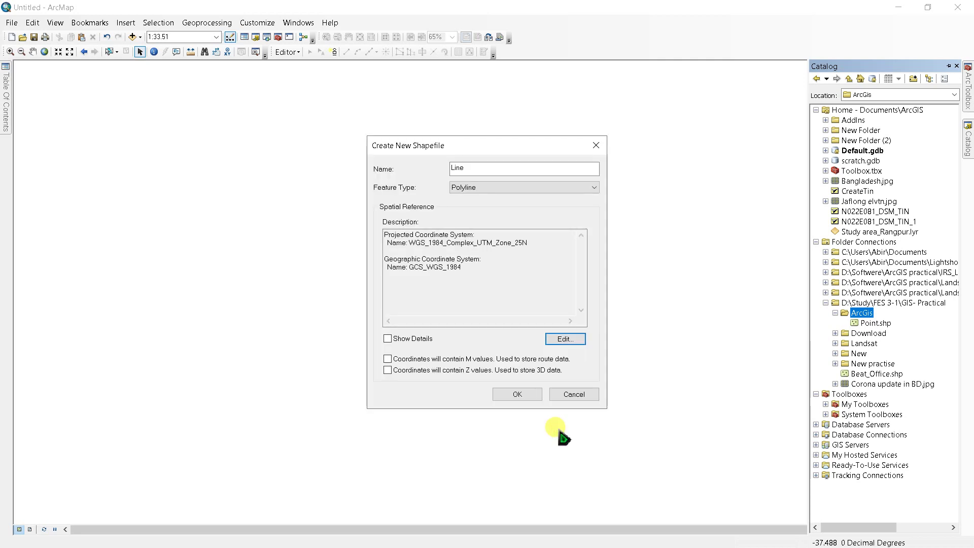
- Create Line.shp, then start a polygon shapefile named Area in the ArcGis folder
{"action": "left_click", "coordinate": [516, 395]}
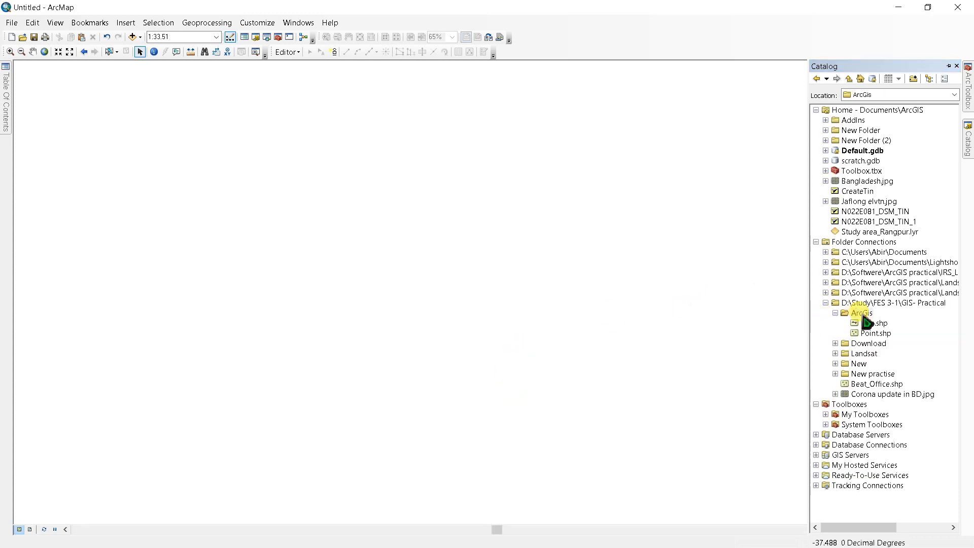
{"action": "right_click", "coordinate": [863, 313]}
{"action": "mouse_move", "coordinate": [898, 389]}
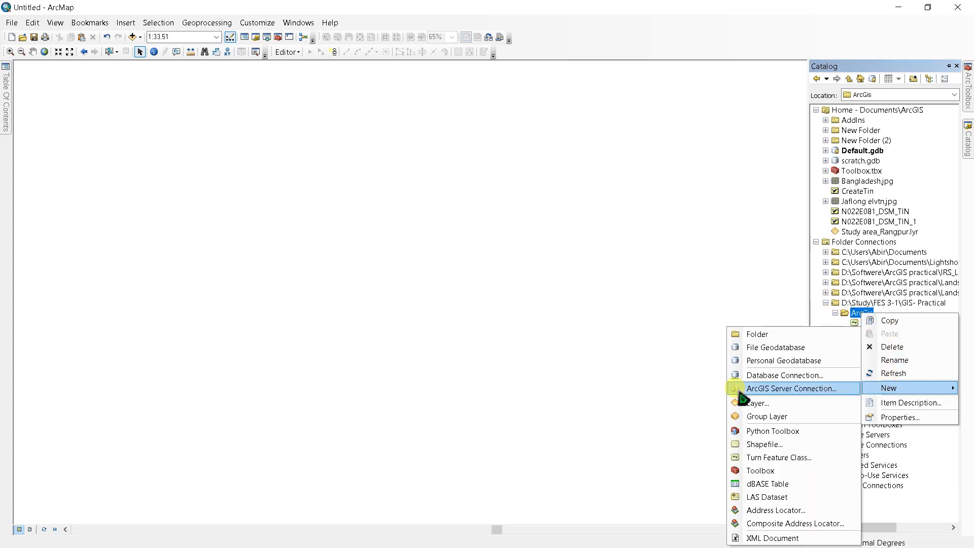
{"action": "left_click", "coordinate": [763, 444]}
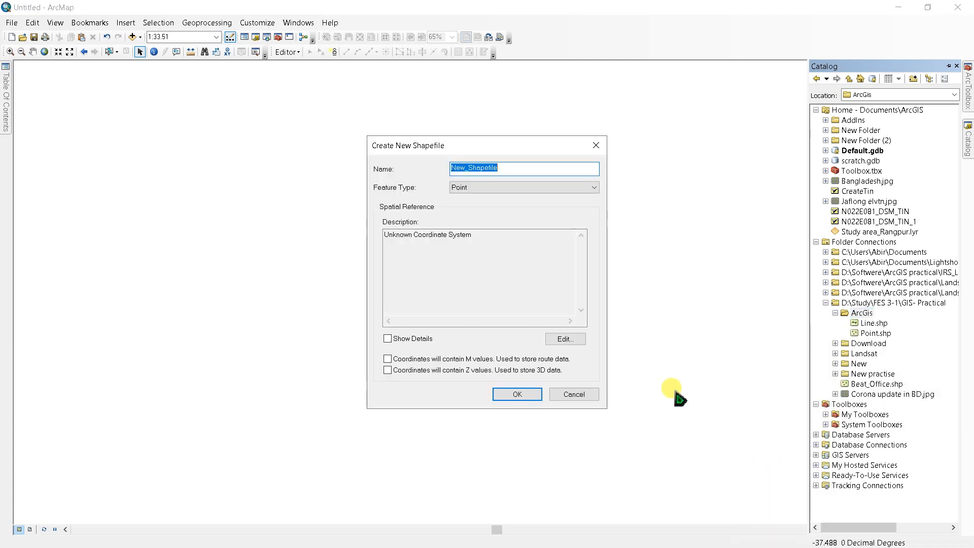
{"action": "type", "text": "Area"}
{"action": "left_click", "coordinate": [585, 188]}
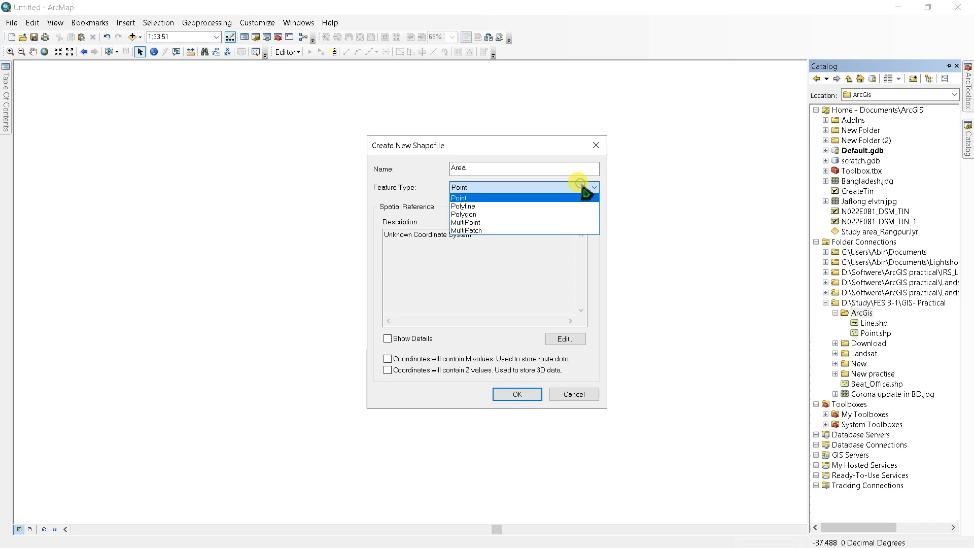
{"action": "left_click", "coordinate": [493, 216]}
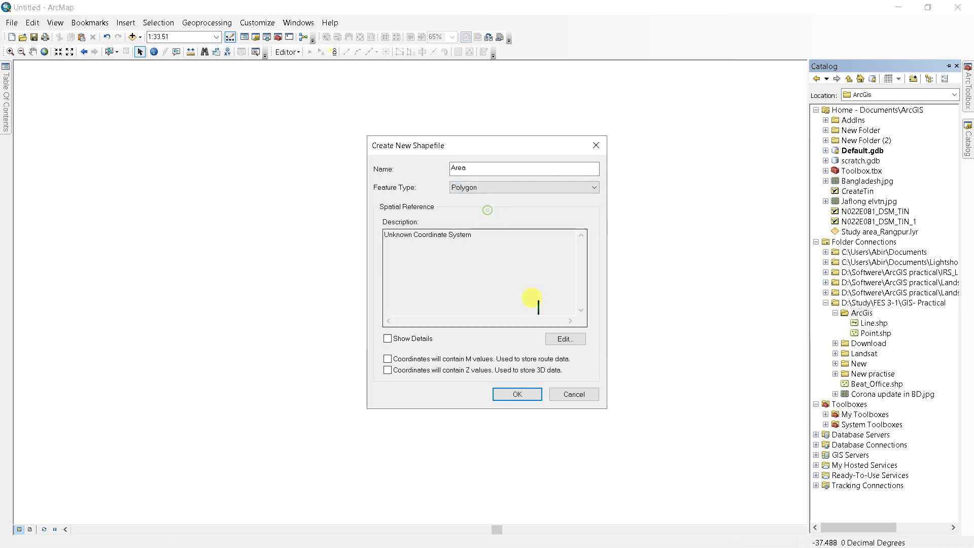
- Give Area the favourite WGS 1984 Complex UTM Zone 25N system and create the shapefile
{"action": "left_click", "coordinate": [563, 339]}
{"action": "left_click", "coordinate": [457, 192]}
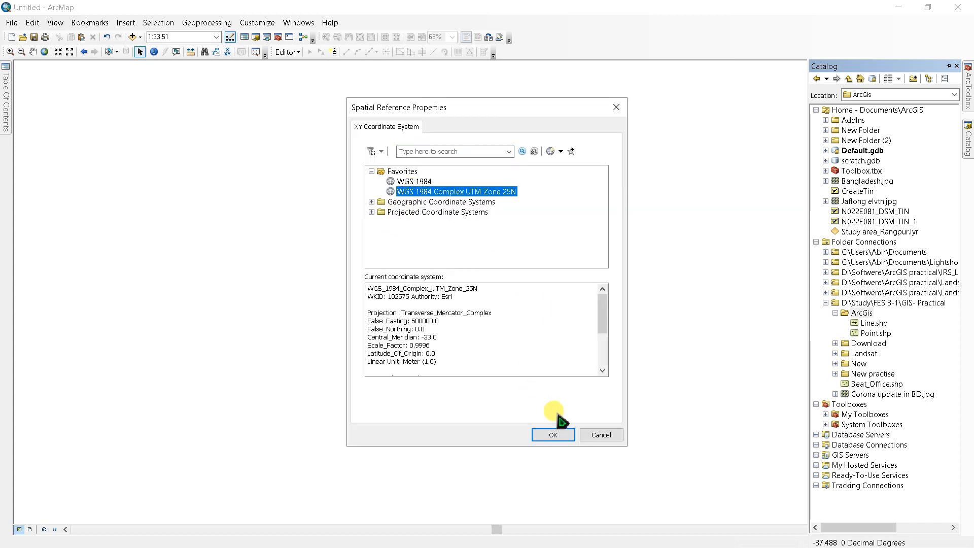
{"action": "left_click", "coordinate": [553, 434]}
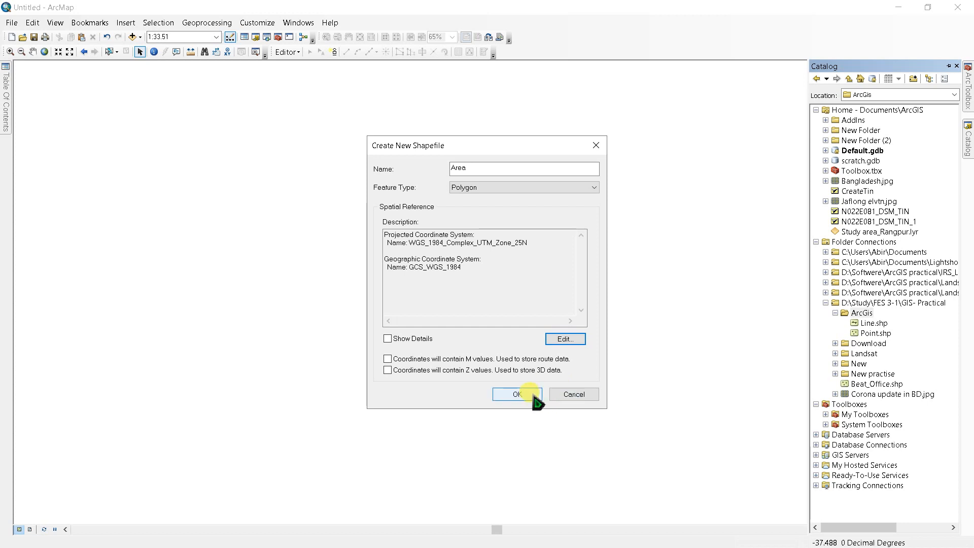
{"action": "left_click", "coordinate": [517, 394]}
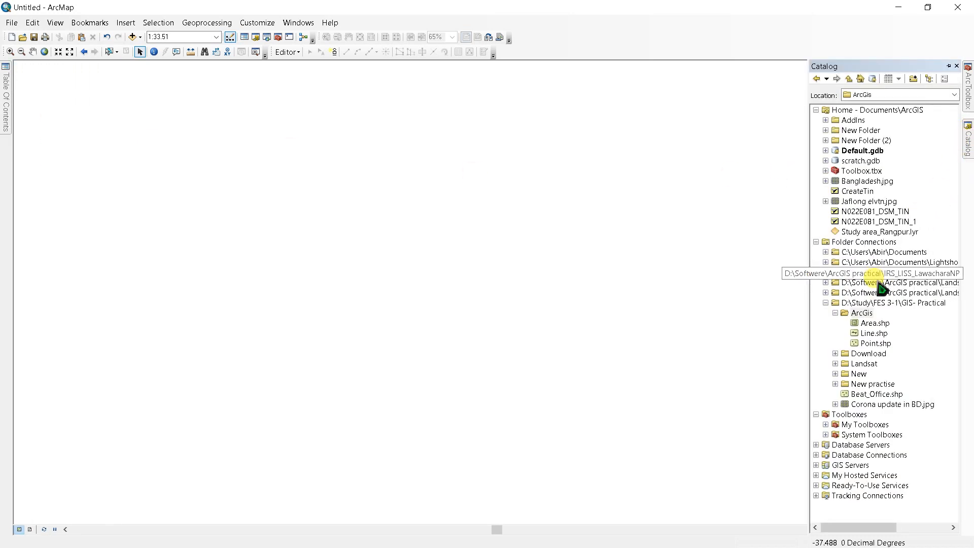
- Drag BGD_adm2.shp from Download > BGD_adm onto the map as a district layer
{"action": "left_click", "coordinate": [861, 313]}
{"action": "scroll", "coordinate": [838, 354], "scroll_direction": "down", "scroll_amount": 3}
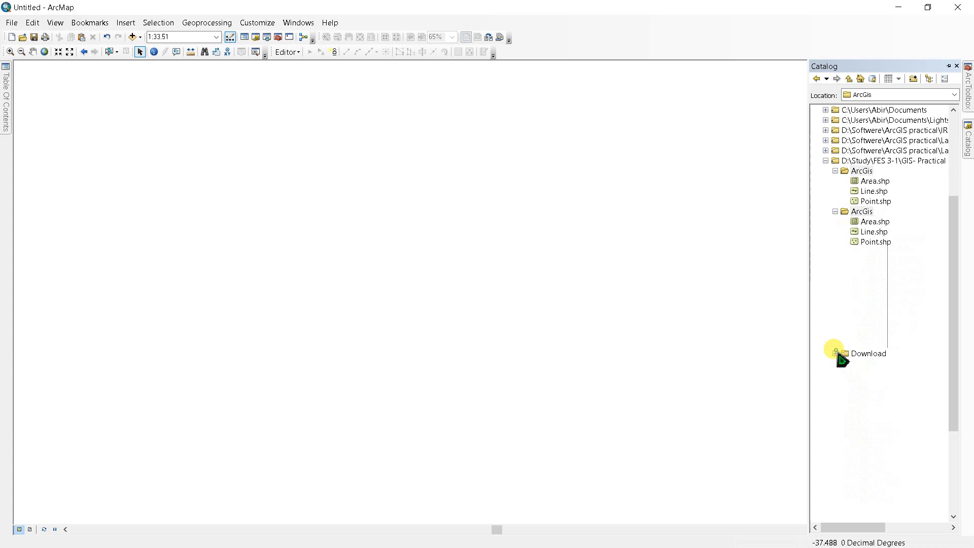
{"action": "left_click", "coordinate": [835, 354]}
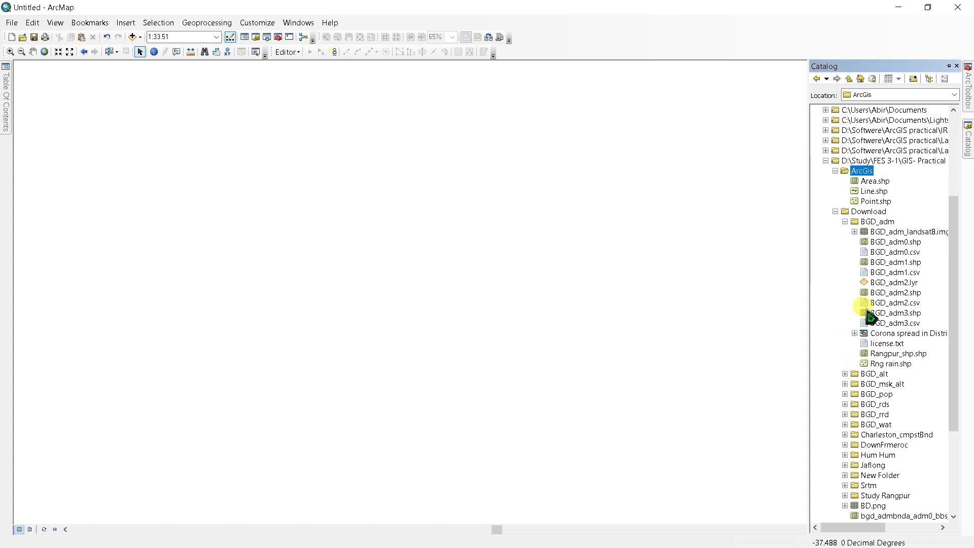
{"action": "left_click", "coordinate": [894, 293]}
{"action": "left_click_drag", "start_coordinate": [895, 292], "coordinate": [461, 293]}
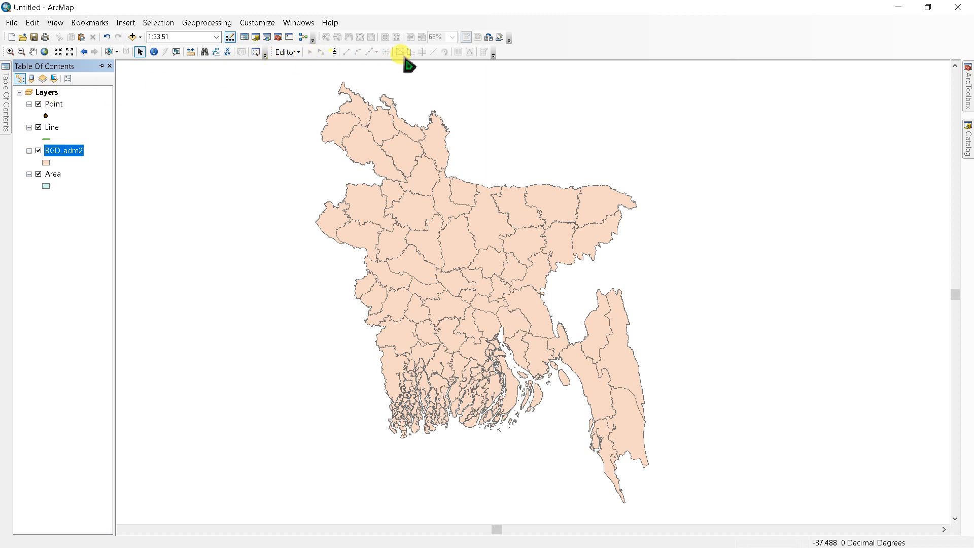
- Show the Editor toolbar and start editing on the Point layer
{"action": "right_click", "coordinate": [565, 34]}
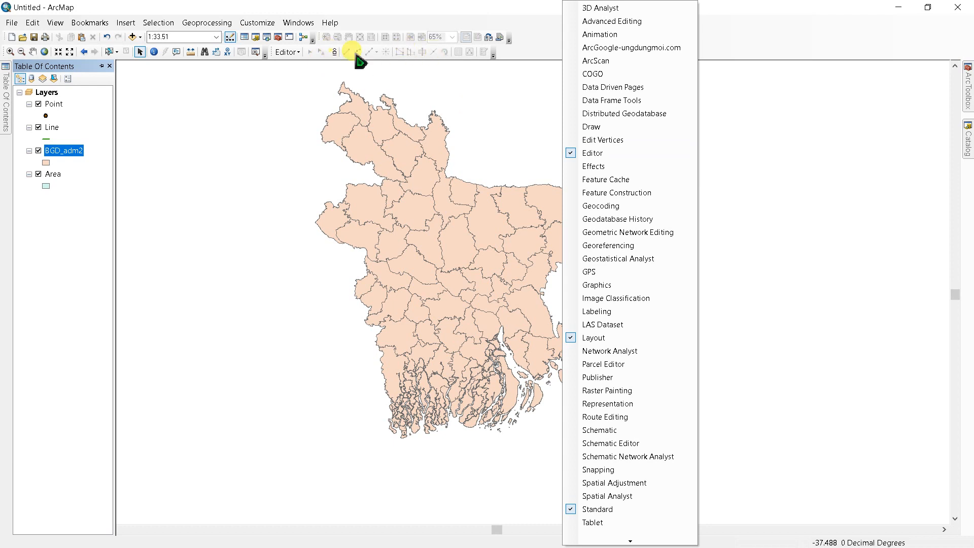
{"action": "left_click", "coordinate": [287, 52]}
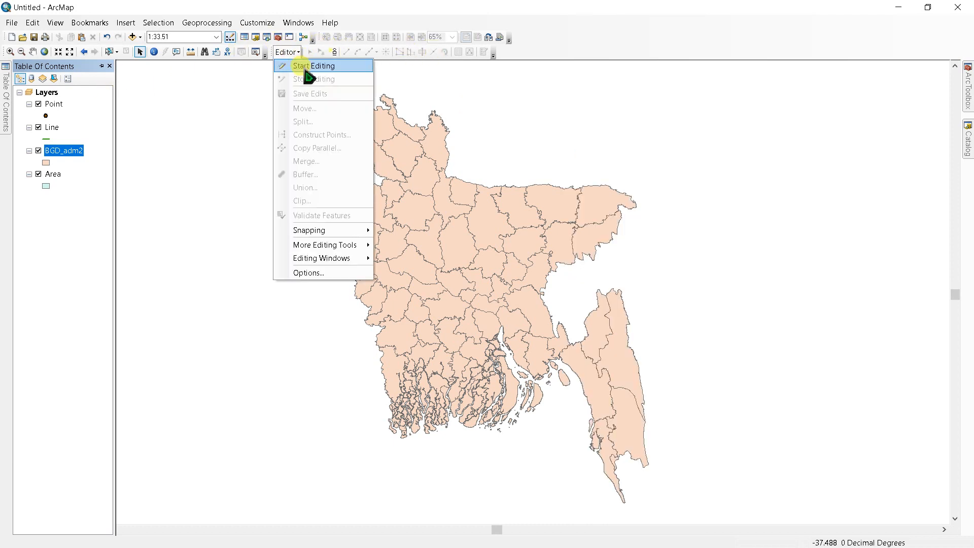
{"action": "right_click", "coordinate": [57, 105]}
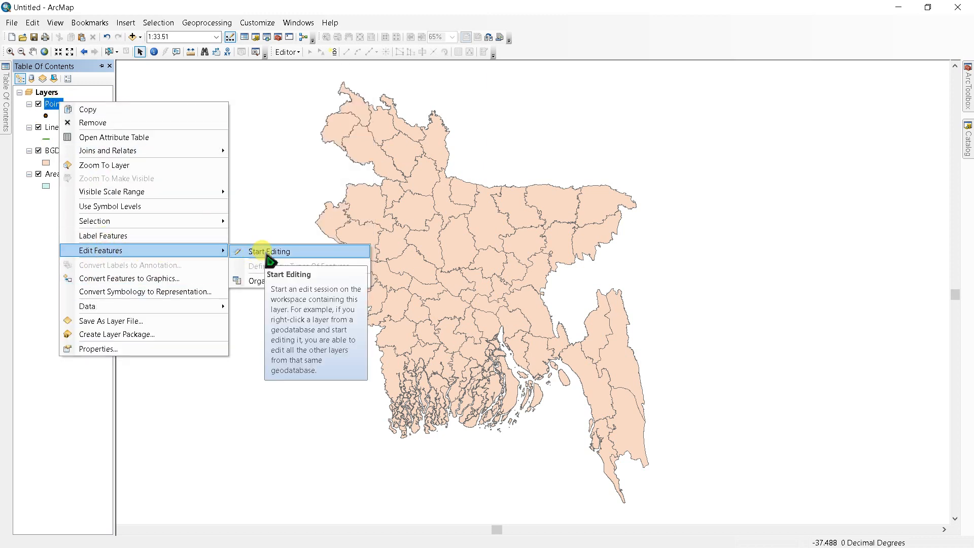
{"action": "left_click", "coordinate": [271, 252]}
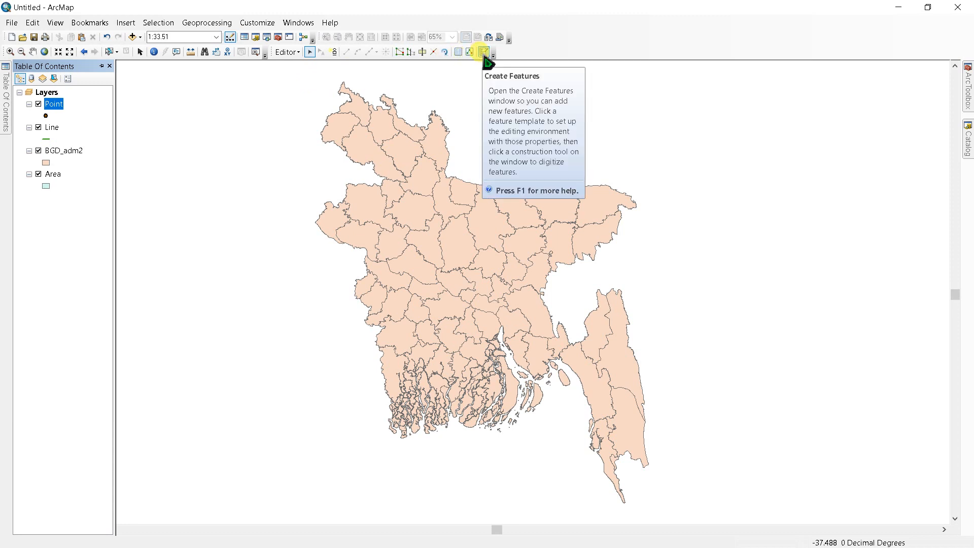
- With the Point template, place six points across northern, eastern, central and western Bangladesh
{"action": "left_click", "coordinate": [485, 52]}
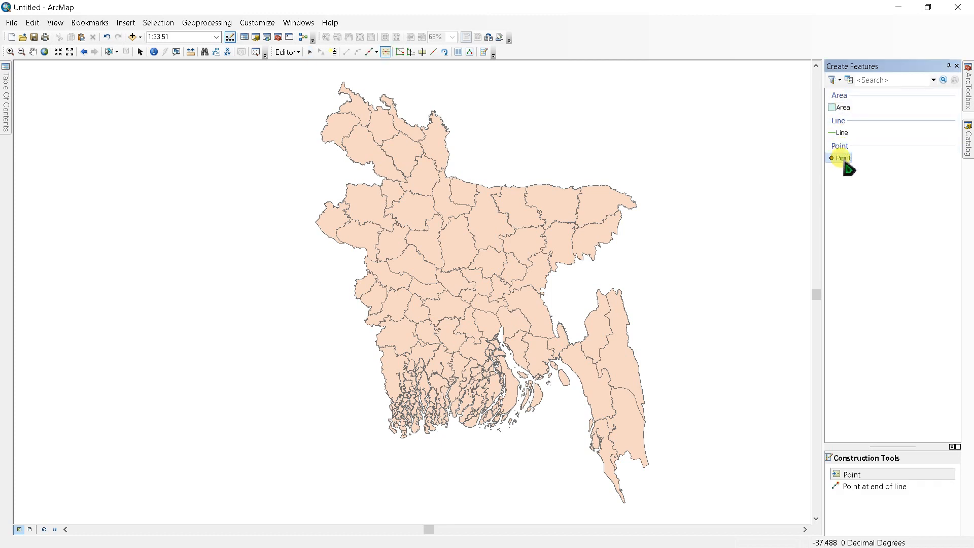
{"action": "left_click", "coordinate": [843, 158]}
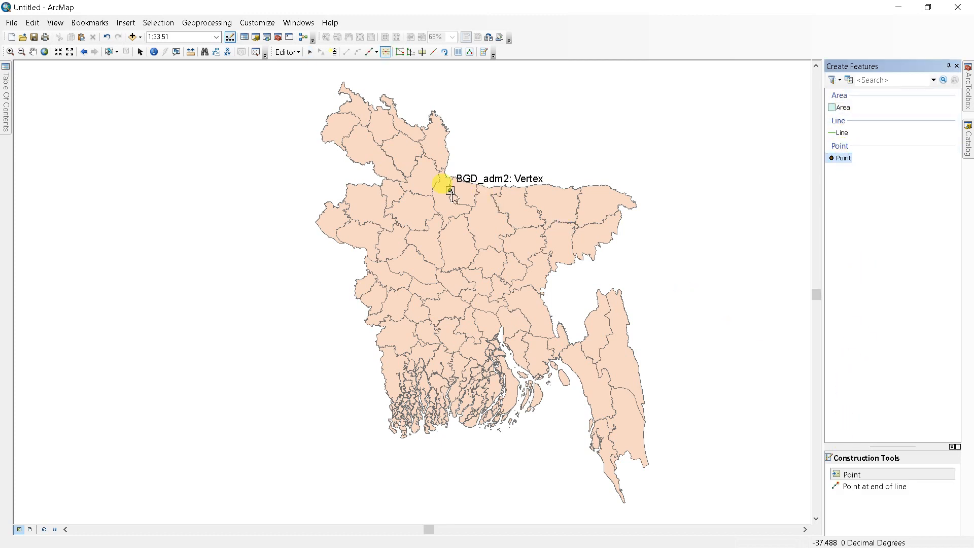
{"action": "left_click", "coordinate": [400, 152]}
{"action": "left_click", "coordinate": [595, 212]}
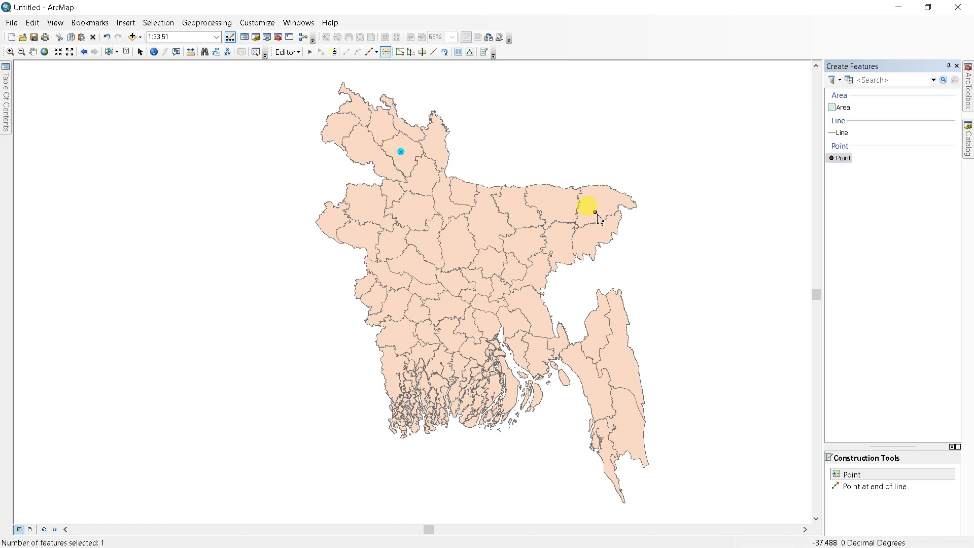
{"action": "left_click", "coordinate": [596, 390]}
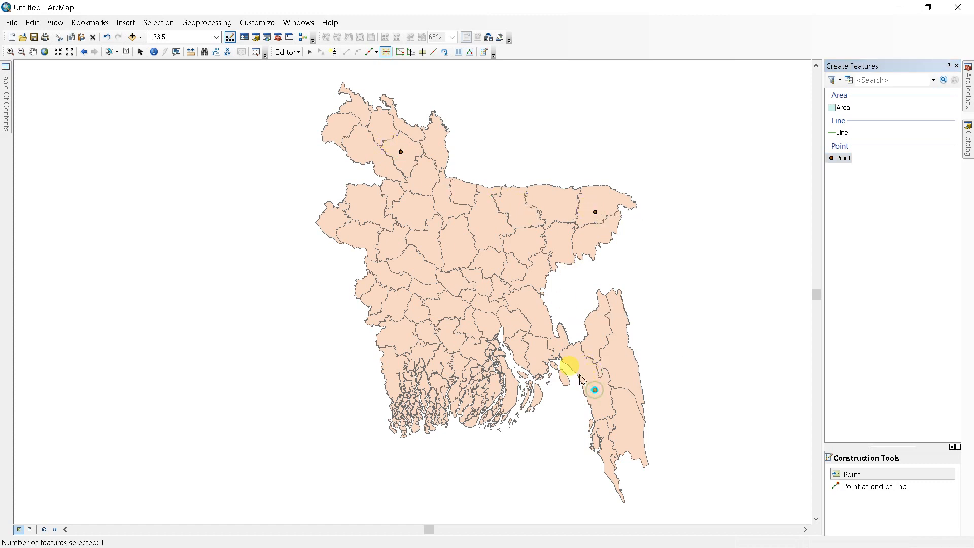
{"action": "left_click", "coordinate": [443, 305]}
{"action": "left_click", "coordinate": [368, 211]}
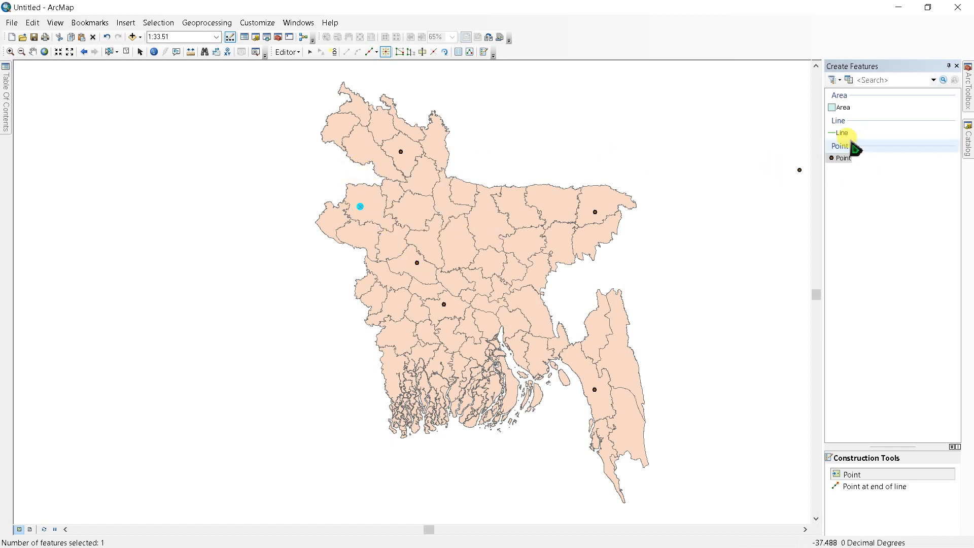
- With the Line template, draw a line from northern Bangladesh bending south-east
{"action": "left_click", "coordinate": [842, 132]}
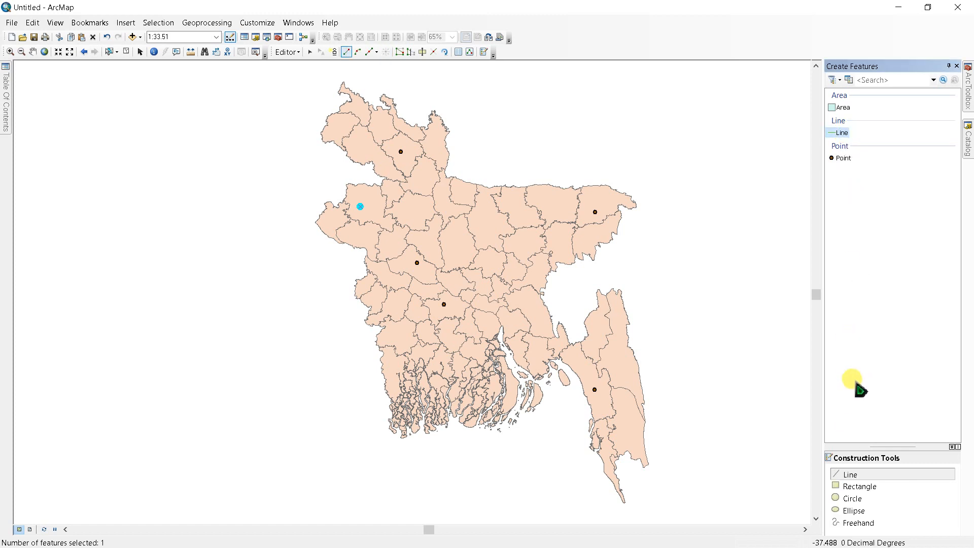
{"action": "left_click", "coordinate": [410, 155]}
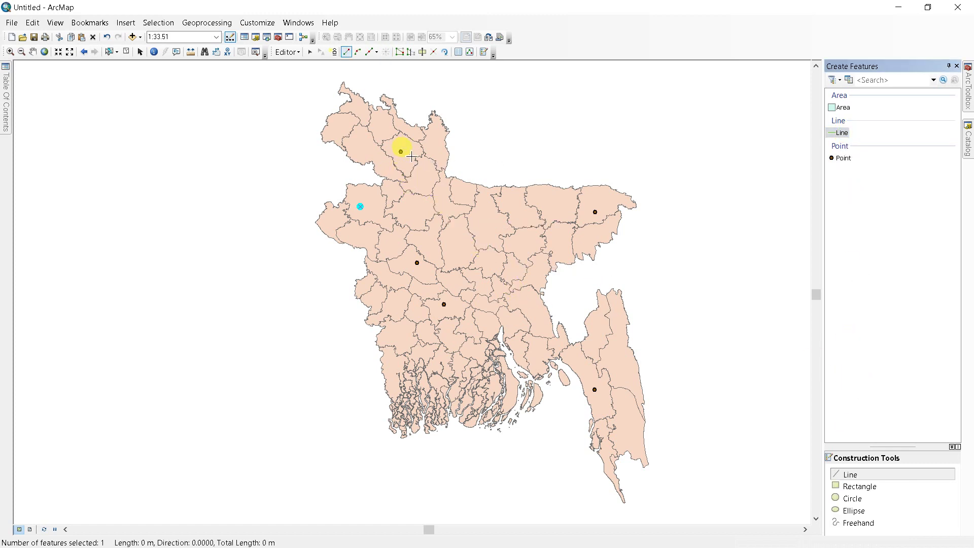
{"action": "left_click", "coordinate": [420, 206]}
{"action": "left_click", "coordinate": [422, 238]}
{"action": "left_click", "coordinate": [441, 252]}
{"action": "left_click", "coordinate": [500, 281]}
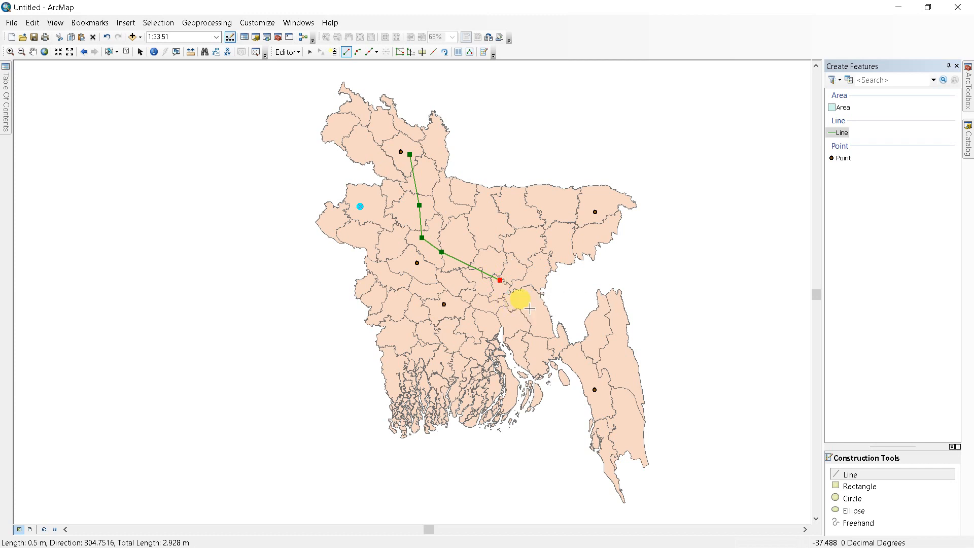
{"action": "left_click", "coordinate": [530, 308]}
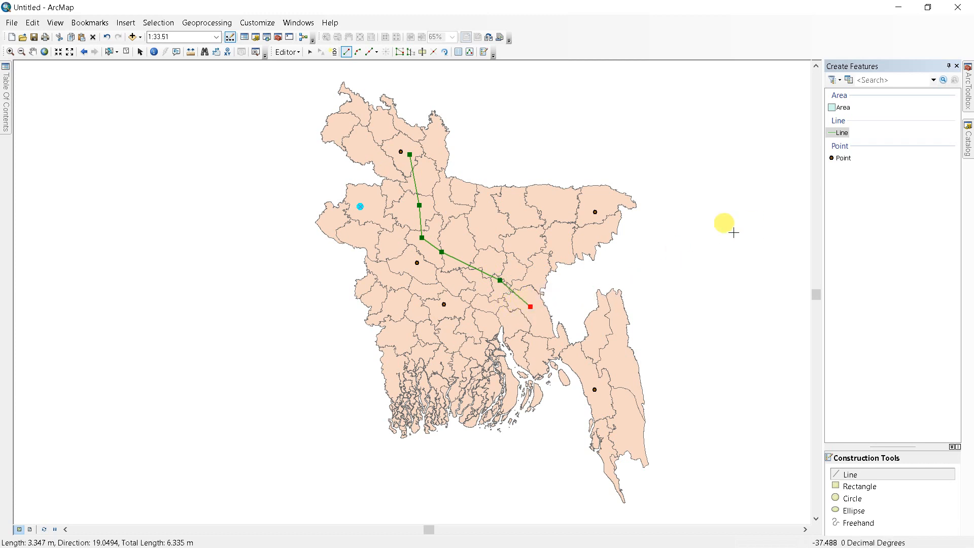
{"action": "double_click", "coordinate": [529, 308]}
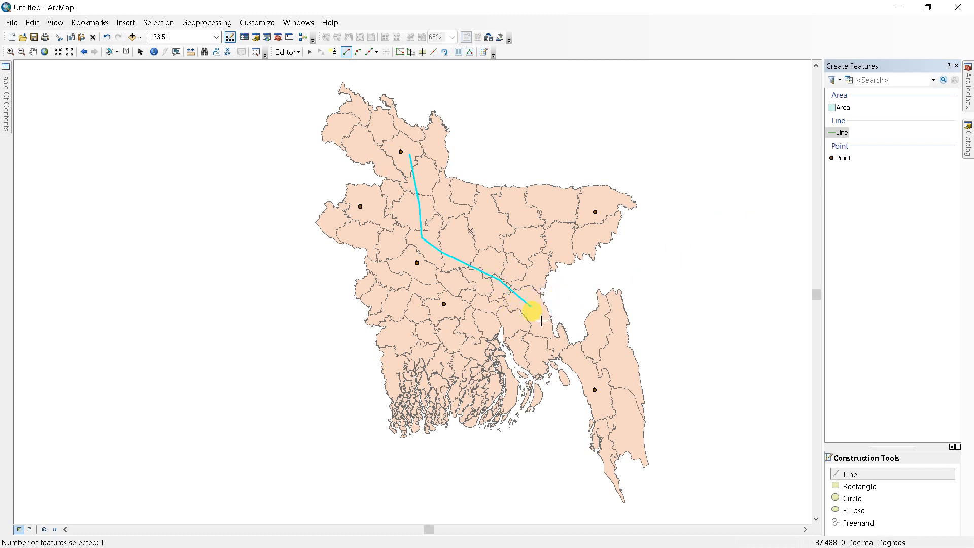
- Draw a second line from the north running east to the north-eastern point
{"action": "left_click", "coordinate": [419, 156]}
{"action": "left_click", "coordinate": [474, 200]}
{"action": "left_click", "coordinate": [524, 217]}
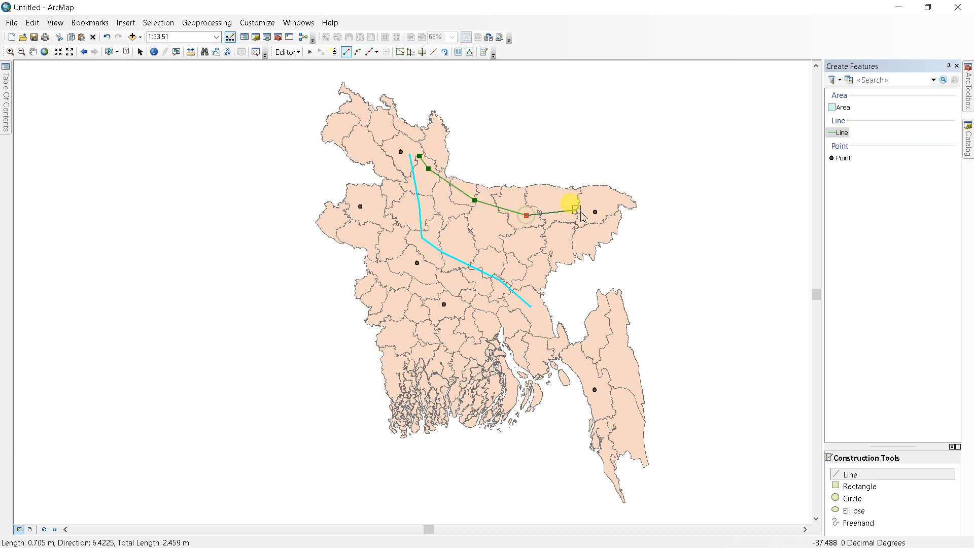
{"action": "double_click", "coordinate": [590, 208]}
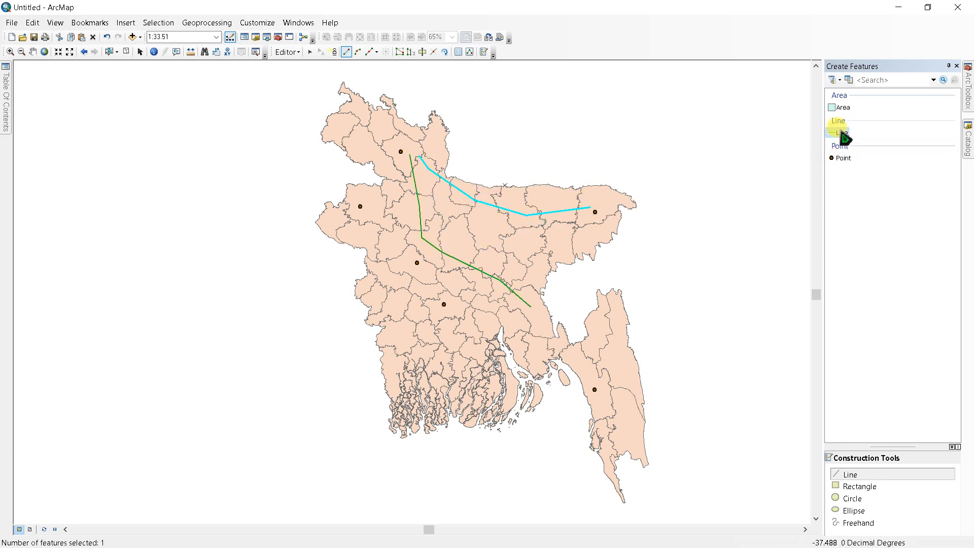
- Choose the Area template with the freeform Polygon construction tool
{"action": "left_click", "coordinate": [843, 107]}
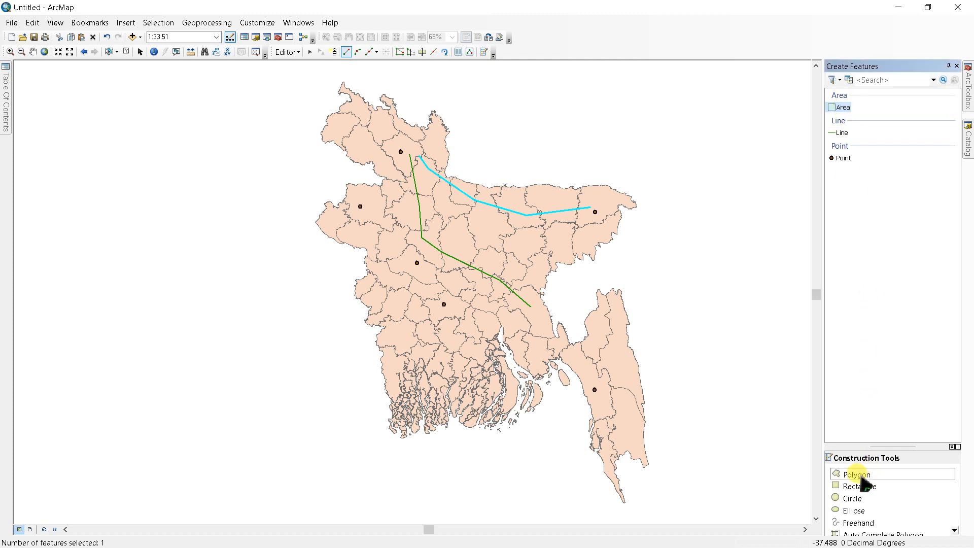
{"action": "left_click", "coordinate": [853, 498]}
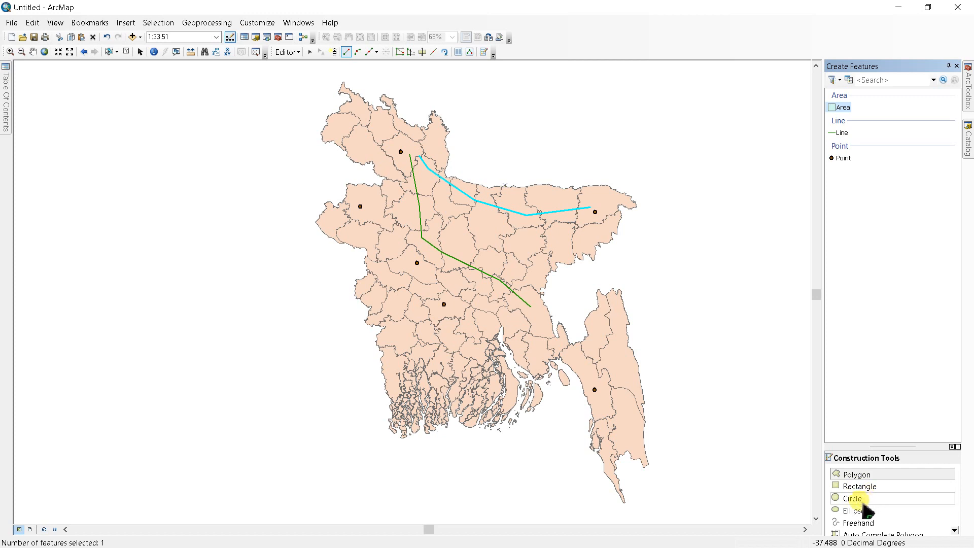
{"action": "left_click", "coordinate": [857, 475]}
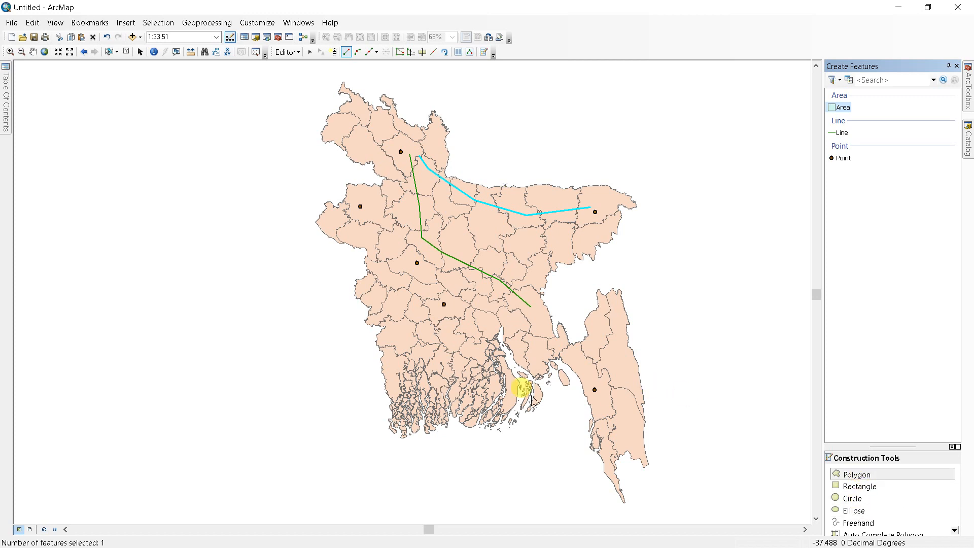
- Digitize a small polygon around a district west of the map centre
{"action": "left_click", "coordinate": [408, 306]}
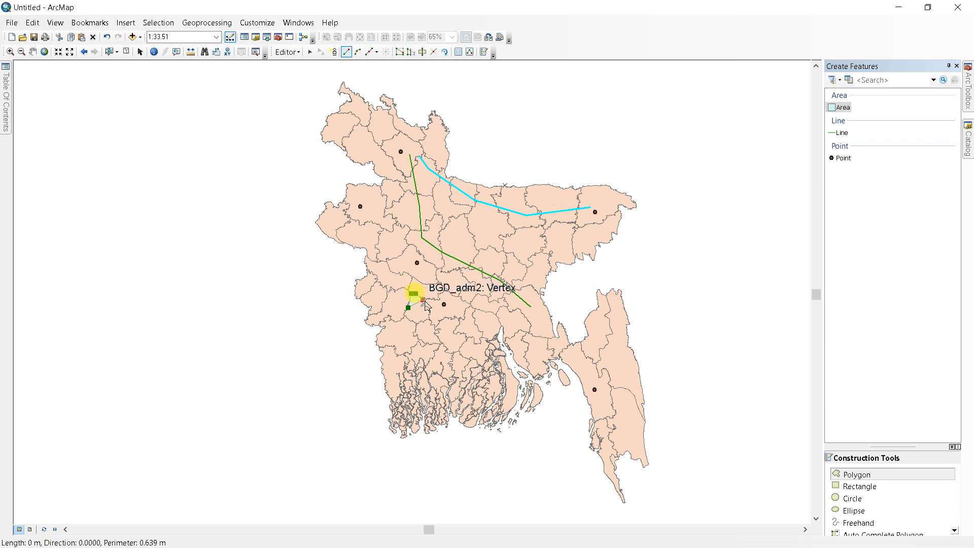
{"action": "left_click", "coordinate": [413, 294]}
{"action": "left_click", "coordinate": [423, 298]}
{"action": "left_click", "coordinate": [432, 320]}
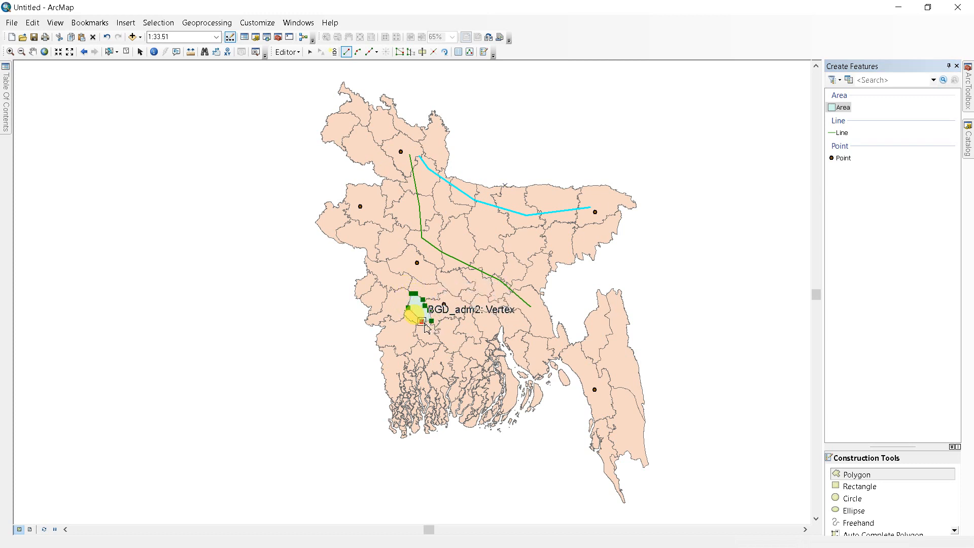
{"action": "left_click", "coordinate": [421, 322]}
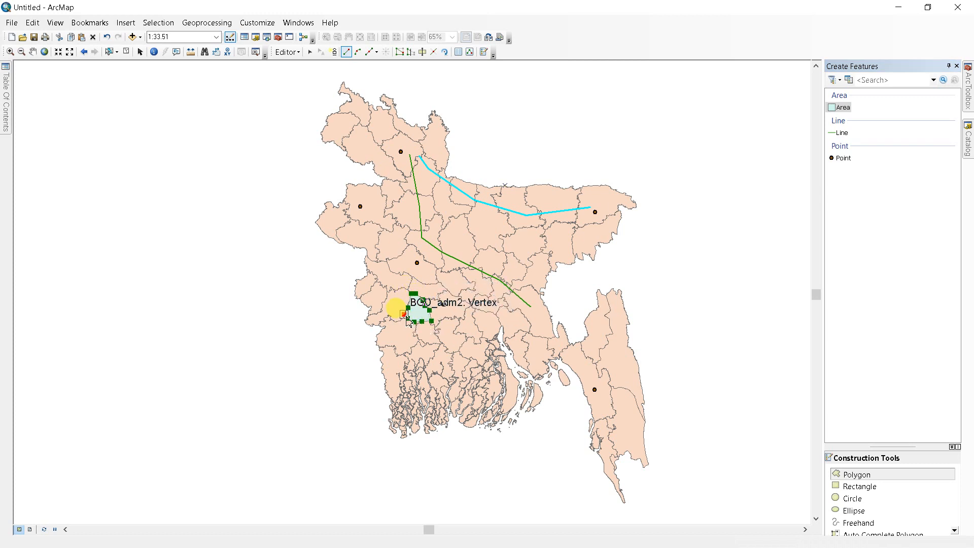
{"action": "double_click", "coordinate": [408, 321]}
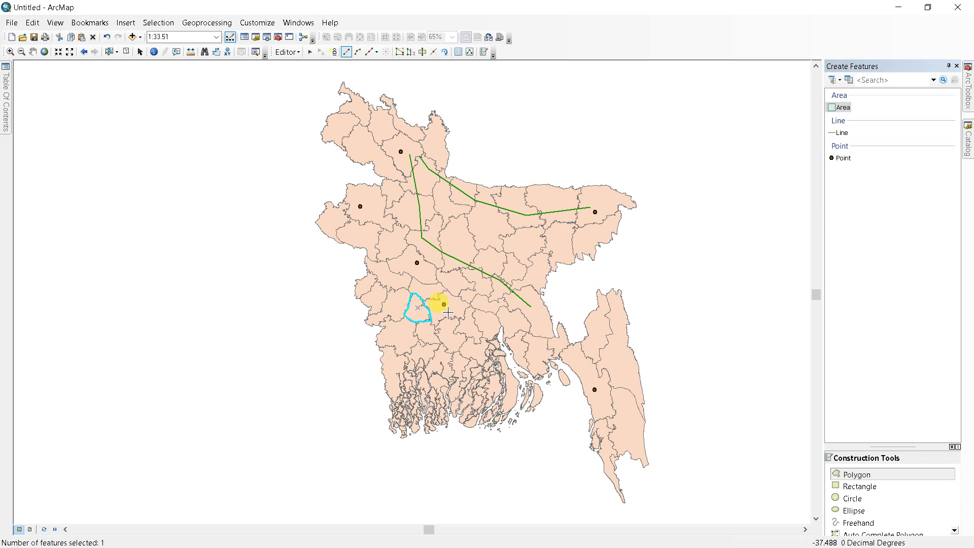